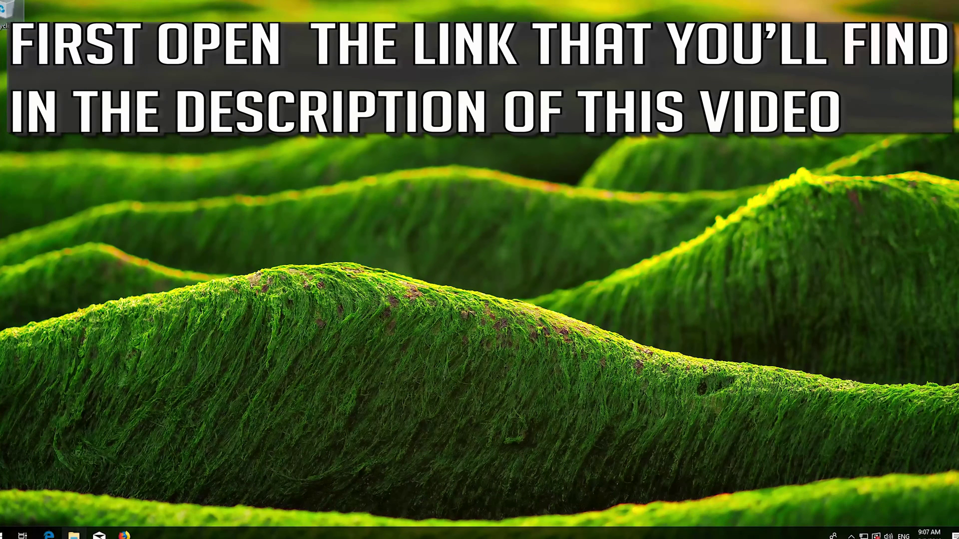
Load the DLL-files.com page for api-ms-win-core-timezone-l1-1-0.dll in Firefox
{"action": "left_click", "coordinate": [122, 535]}
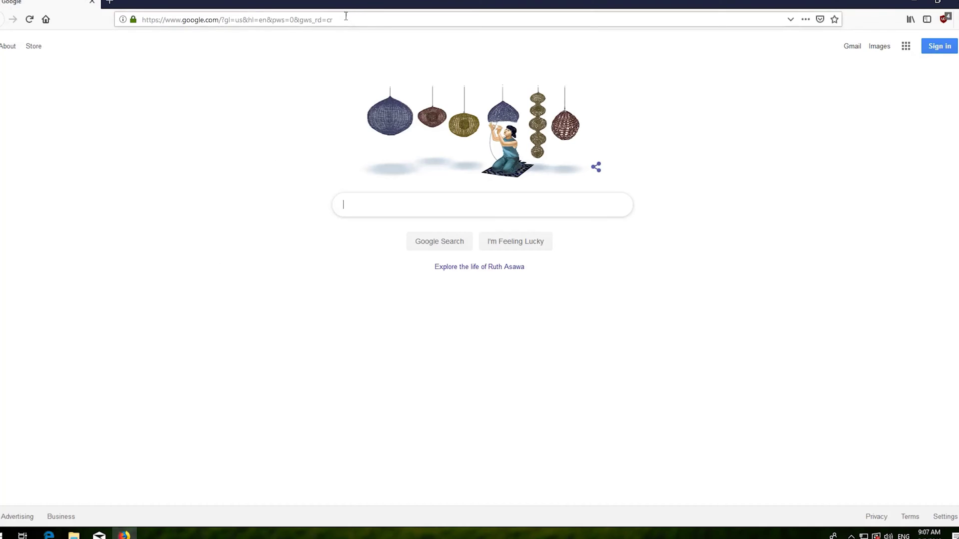
{"action": "left_click", "coordinate": [345, 16]}
{"action": "type", "text": "https://www.dll-files.com/api-ms-win-core-timezone-l1-1-0.dll.html"}
{"action": "key", "text": "Return"}
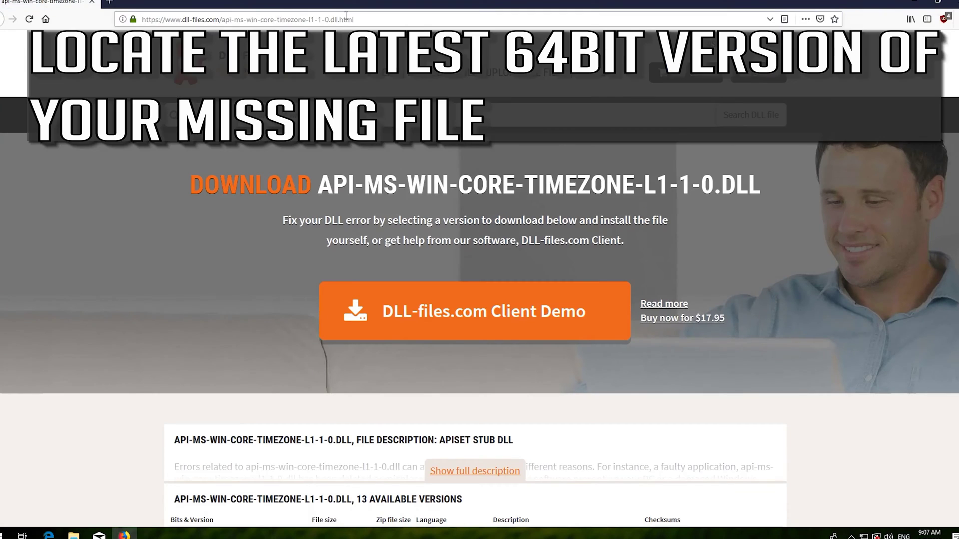
Save the 64-bit 10.0.17134.12 zip of the DLL as a download
{"action": "scroll", "coordinate": [401, 206], "scroll_direction": "down", "scroll_amount": 5}
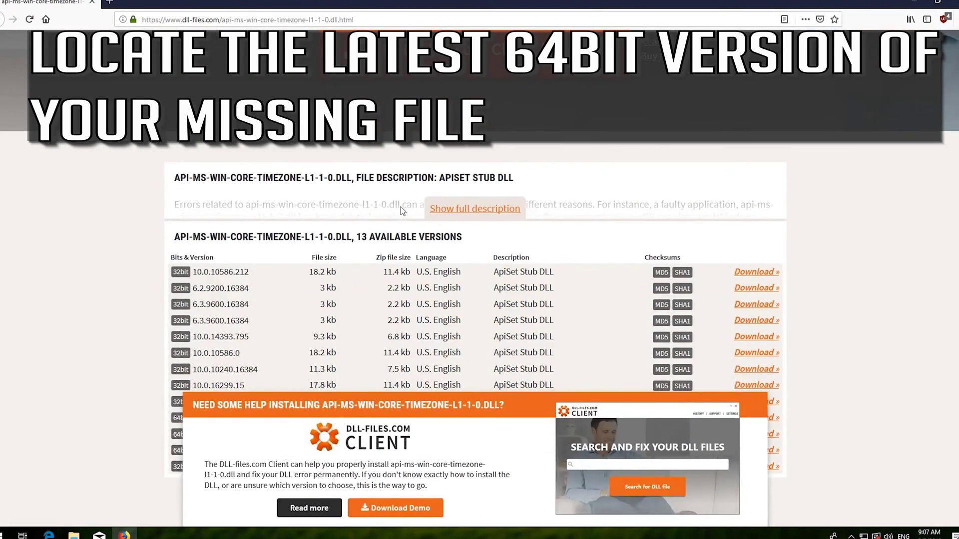
{"action": "scroll", "coordinate": [401, 206], "scroll_direction": "down", "scroll_amount": 2}
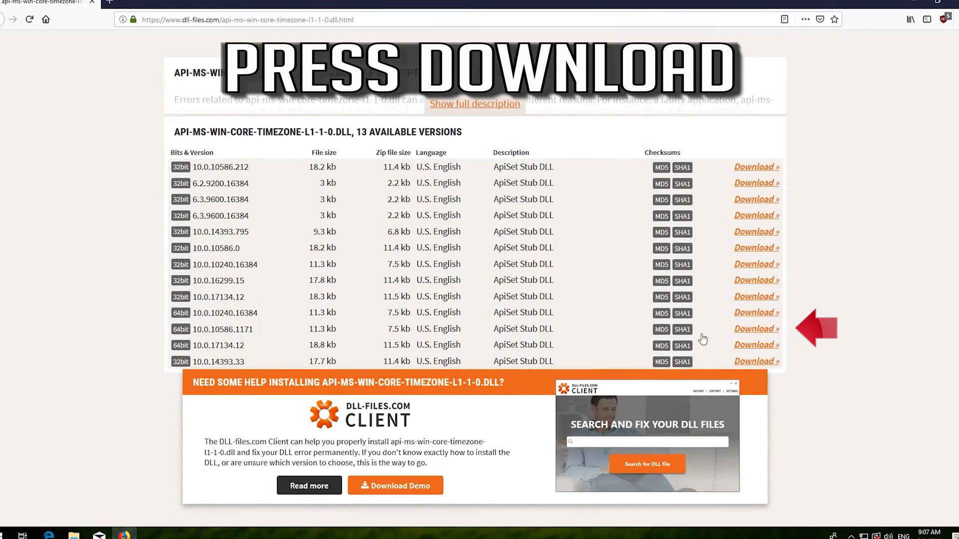
{"action": "left_click", "coordinate": [753, 346]}
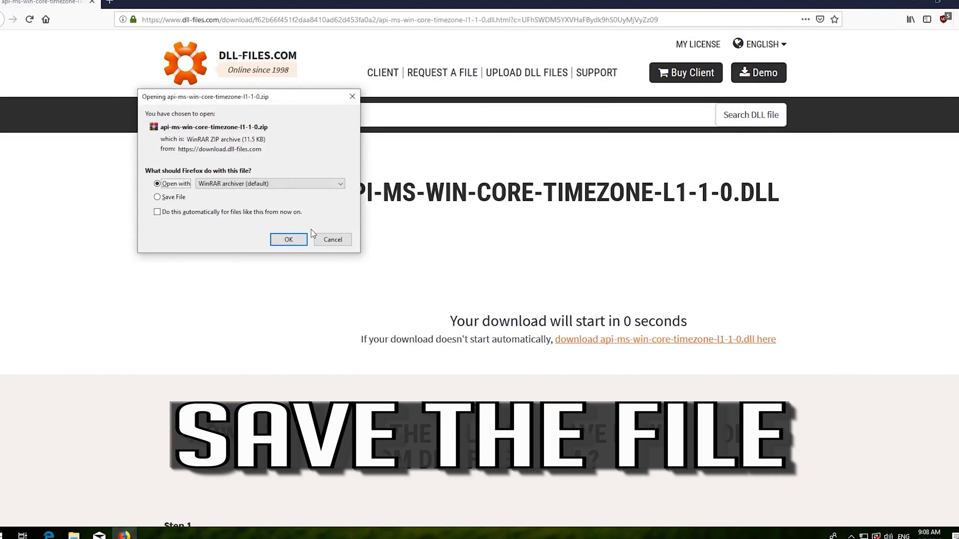
{"action": "left_click", "coordinate": [187, 197]}
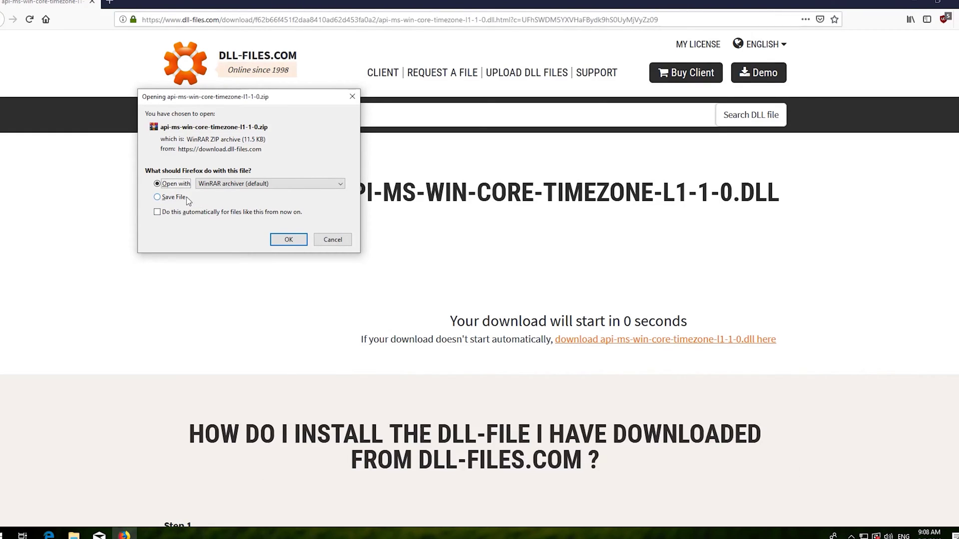
{"action": "left_click", "coordinate": [279, 240]}
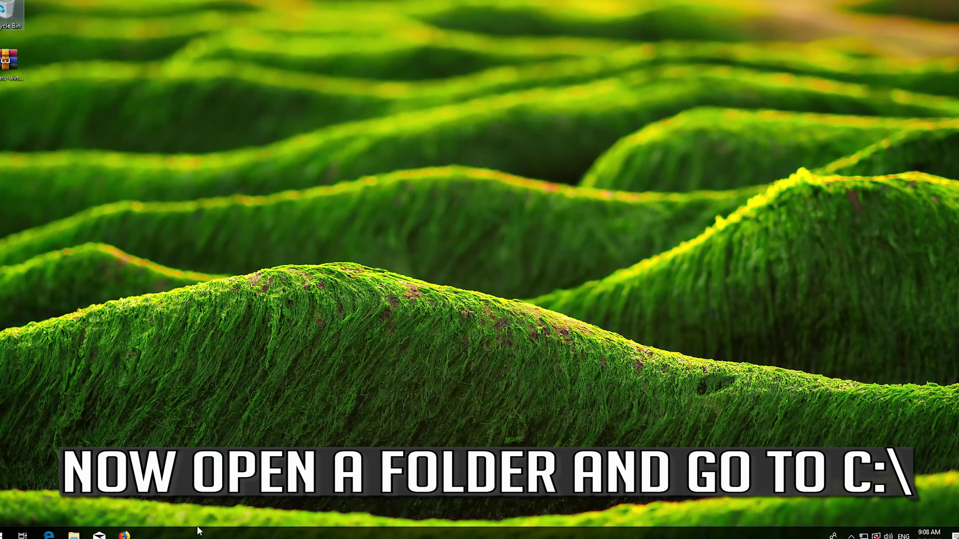
Browse File Explorer to C:\Windows\SysWOW64, then open the downloaded zip from the desktop in WinRAR
{"action": "left_click", "coordinate": [84, 536]}
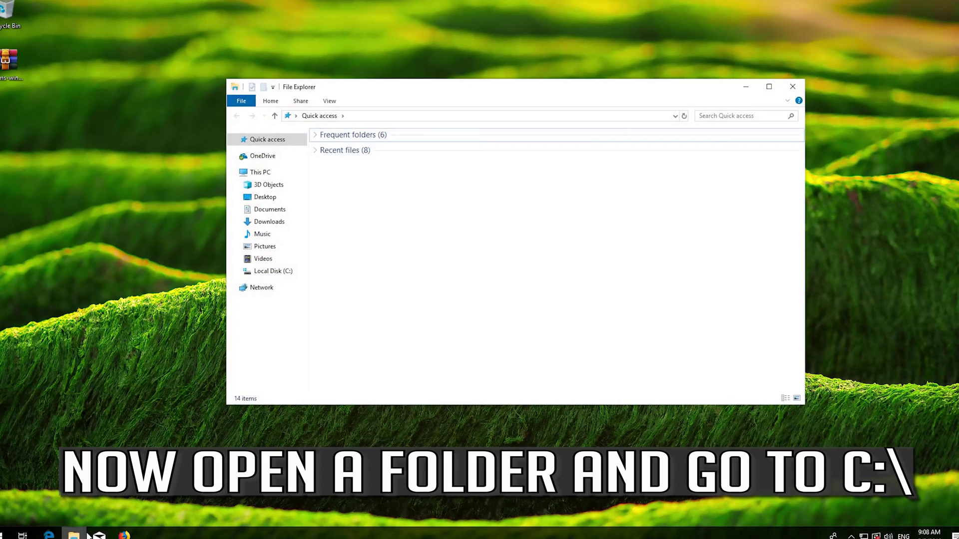
{"action": "left_click", "coordinate": [273, 271]}
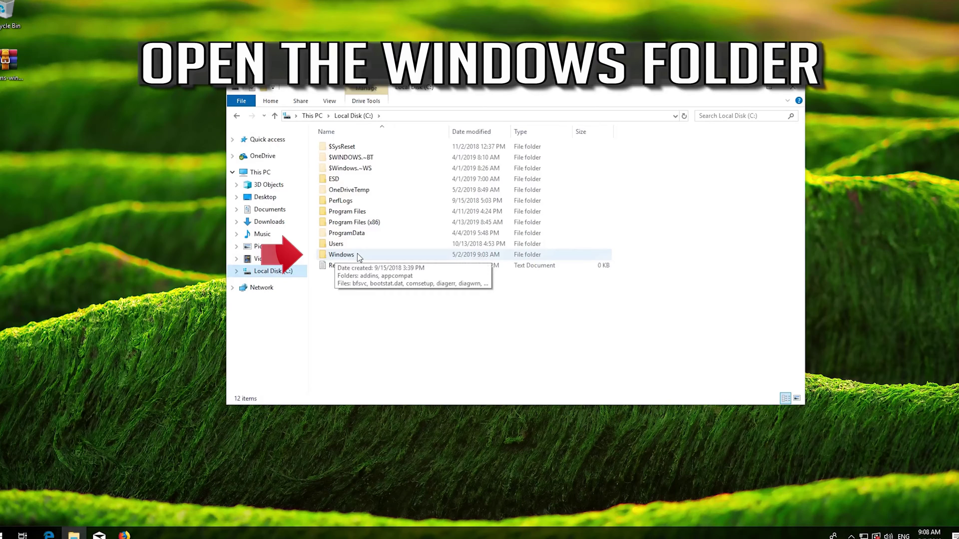
{"action": "double_click", "coordinate": [341, 255]}
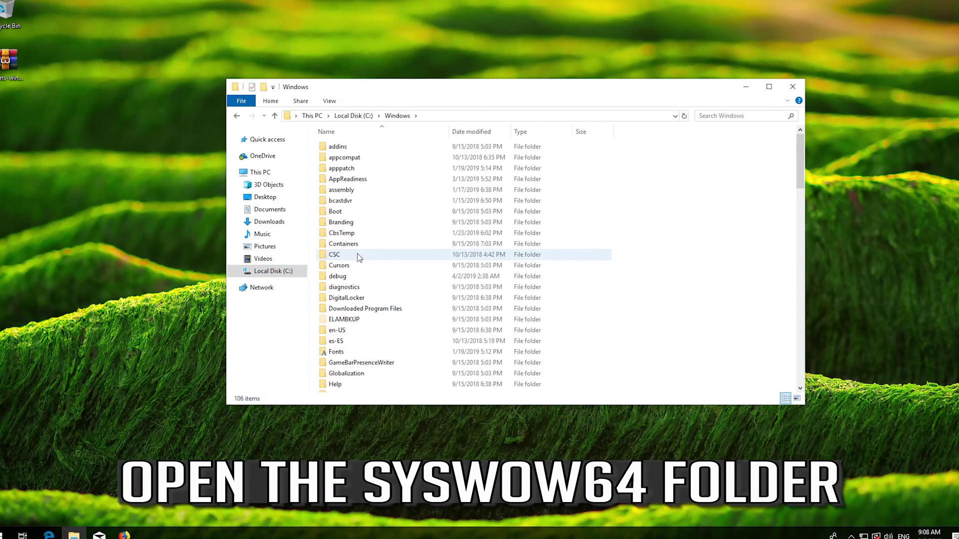
{"action": "scroll", "coordinate": [358, 256], "scroll_direction": "down", "scroll_amount": 17}
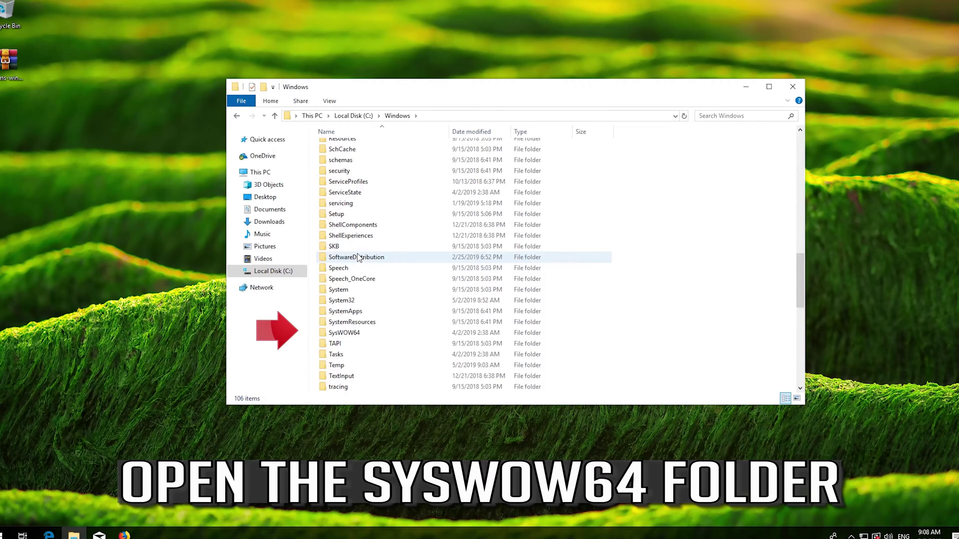
{"action": "double_click", "coordinate": [373, 334]}
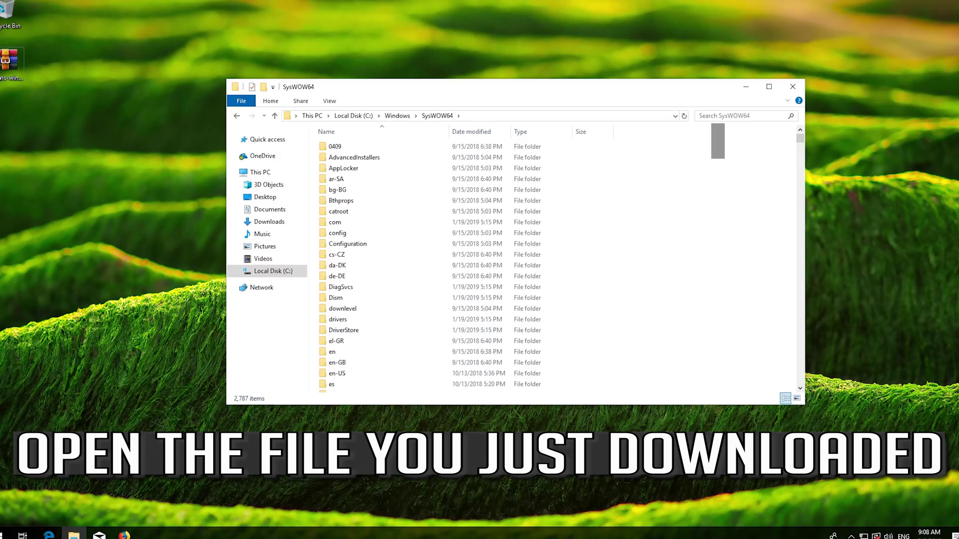
{"action": "double_click", "coordinate": [10, 62]}
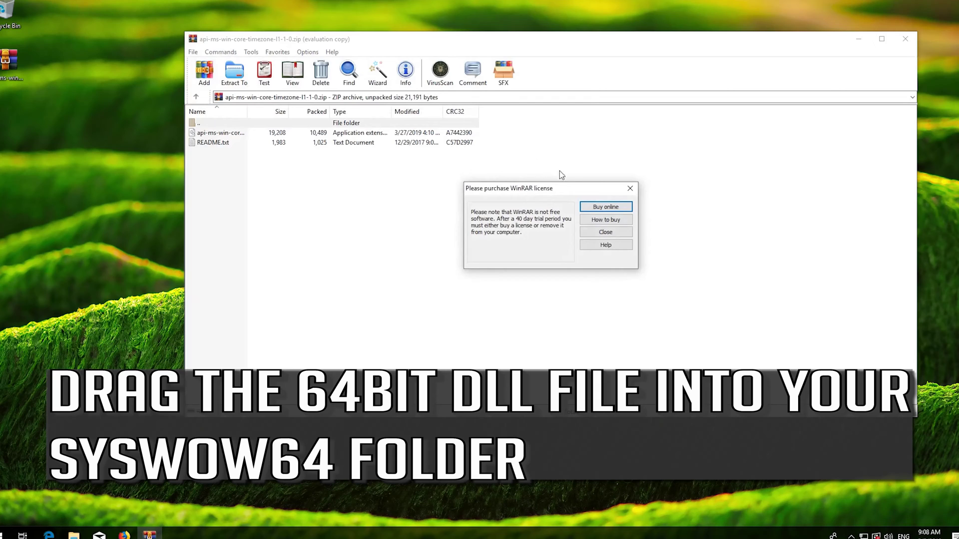
Copy api-ms-win-core-timezone-l1-1-0.dll from the archive into SysWOW64, granting administrator permission
{"action": "left_click", "coordinate": [630, 188]}
{"action": "left_click_drag", "start_coordinate": [214, 42], "coordinate": [766, 129]}
{"action": "left_click_drag", "start_coordinate": [748, 219], "coordinate": [638, 281]}
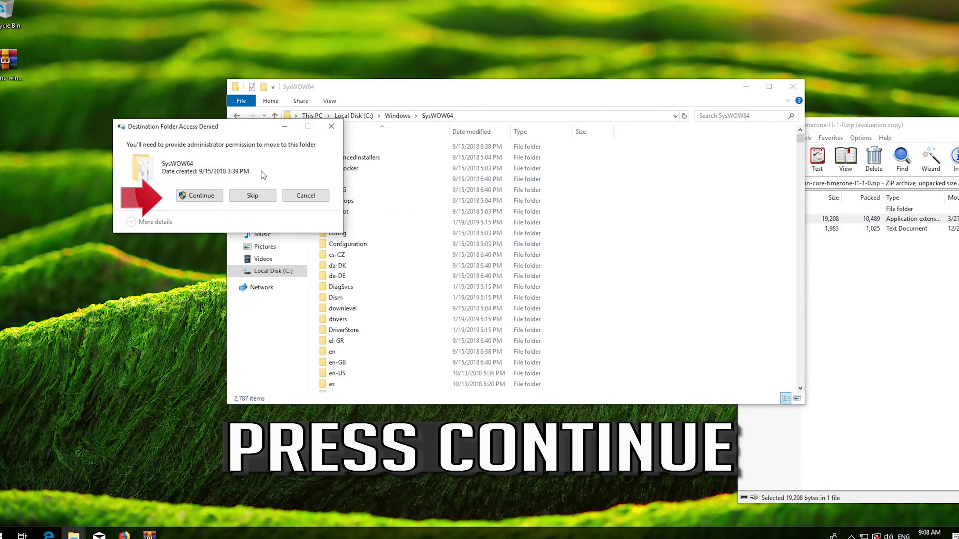
{"action": "left_click", "coordinate": [217, 196]}
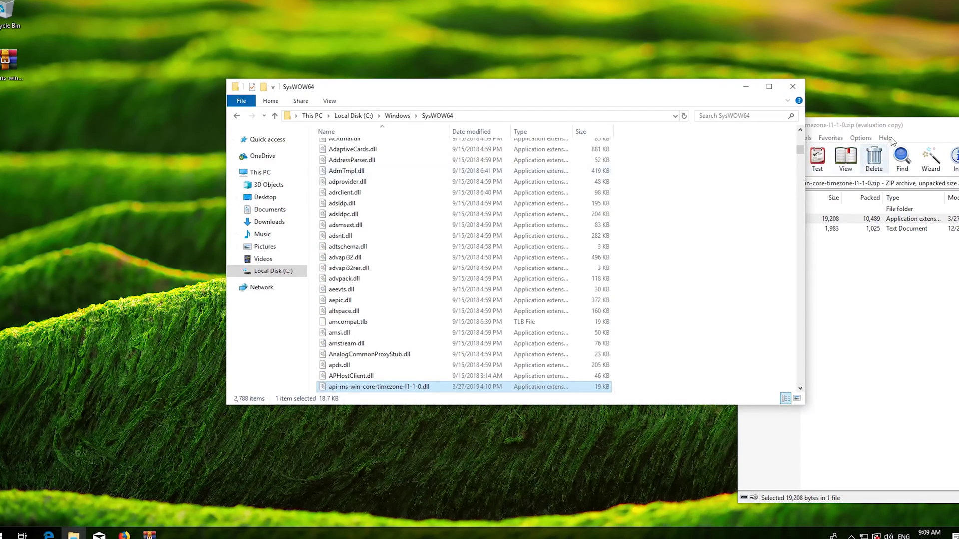
Close the WinRAR archive window and return to Firefox
{"action": "left_click_drag", "start_coordinate": [897, 125], "coordinate": [266, 95]}
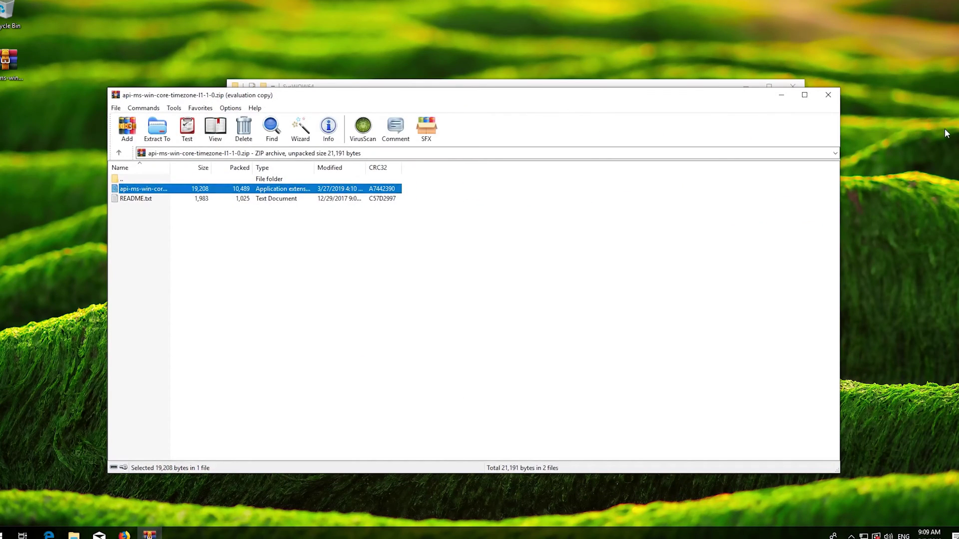
{"action": "left_click", "coordinate": [832, 99]}
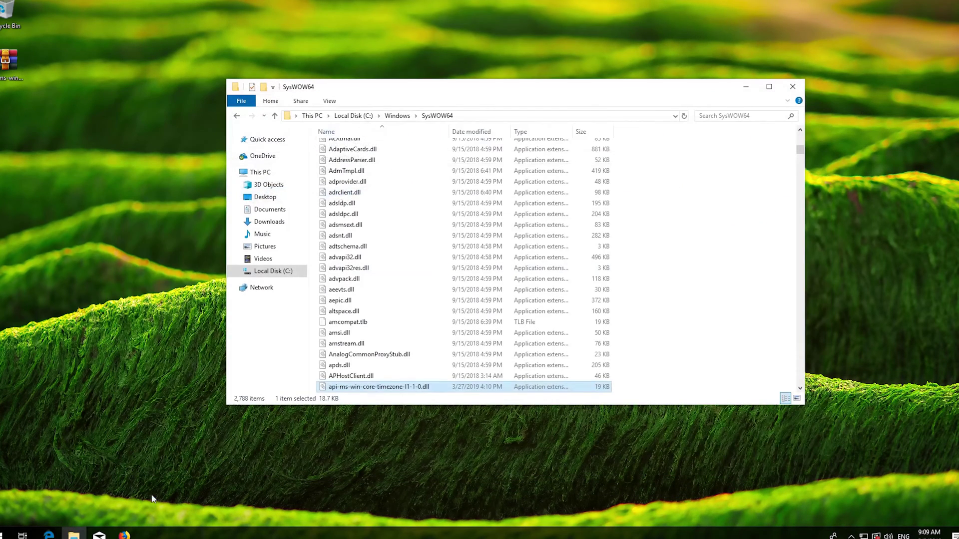
{"action": "left_click", "coordinate": [134, 535]}
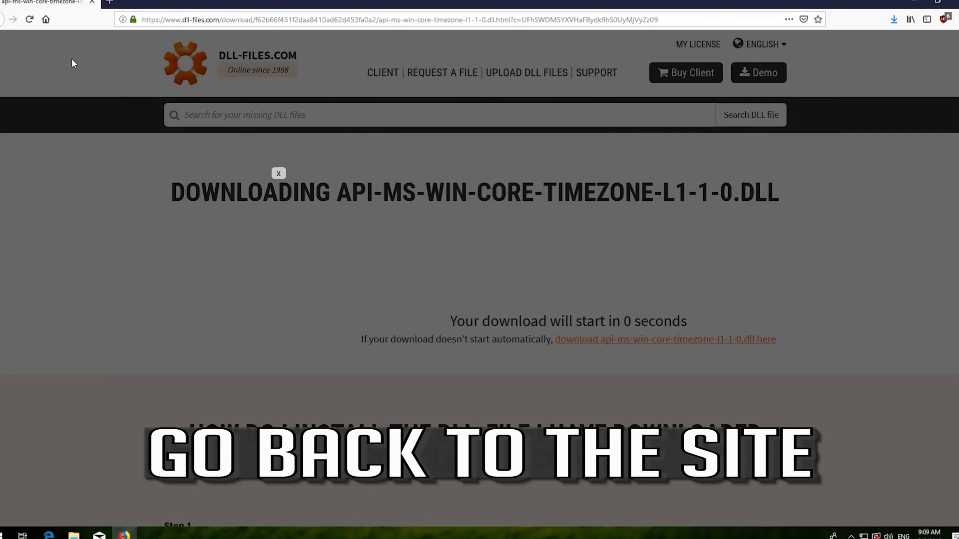
Return to the version list and save the 32-bit 10.0.17134.12 zip
{"action": "left_click", "coordinate": [2, 21]}
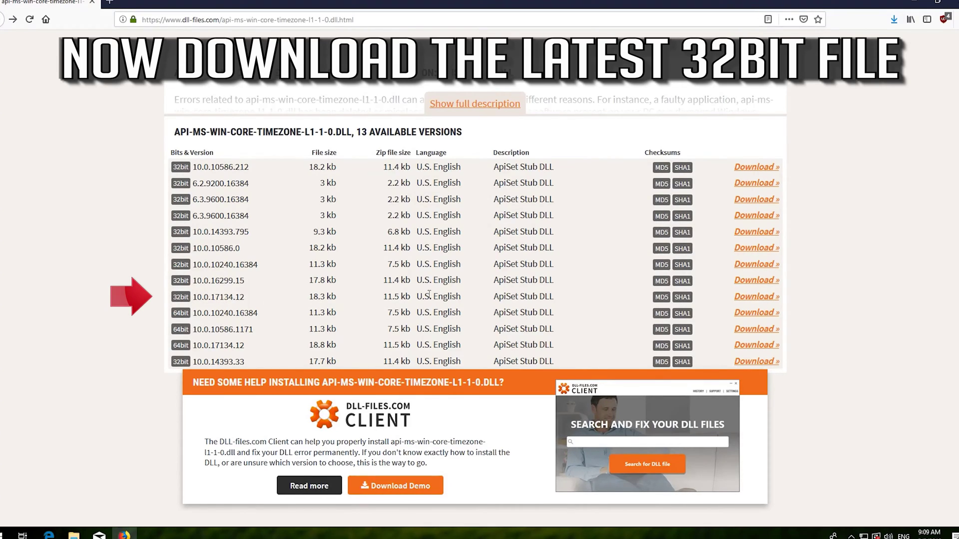
{"action": "left_click", "coordinate": [745, 298]}
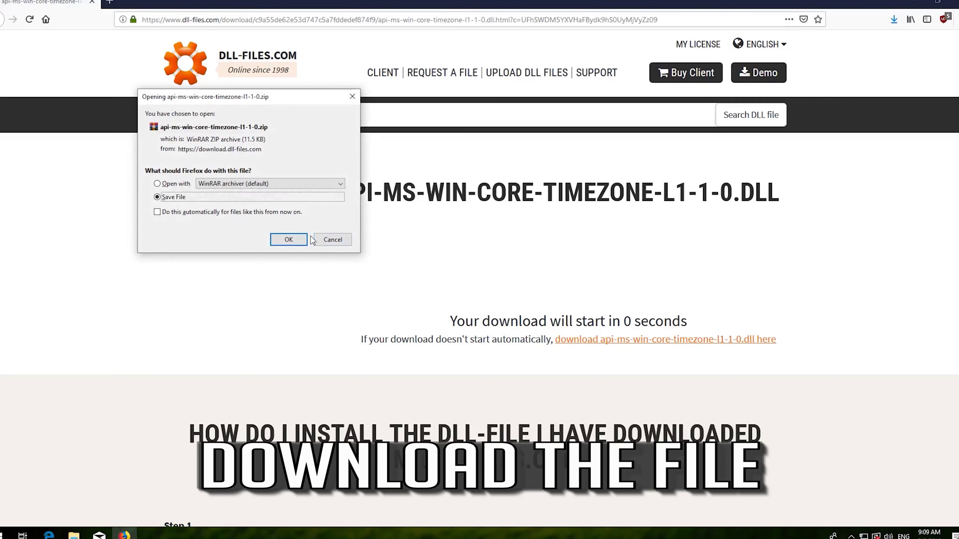
{"action": "left_click", "coordinate": [289, 240]}
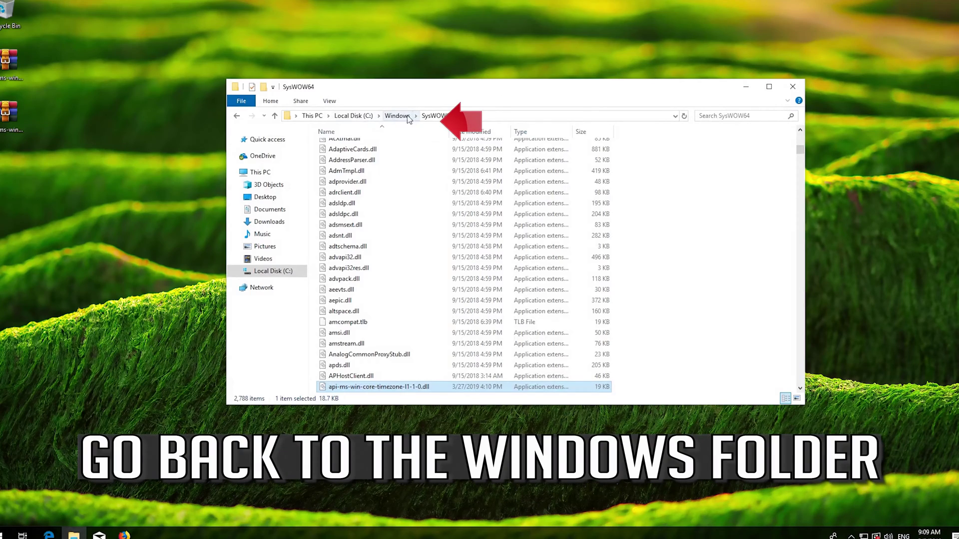
Move from SysWOW64 up to Windows and into System32, then open the second zip in WinRAR
{"action": "left_click", "coordinate": [397, 116]}
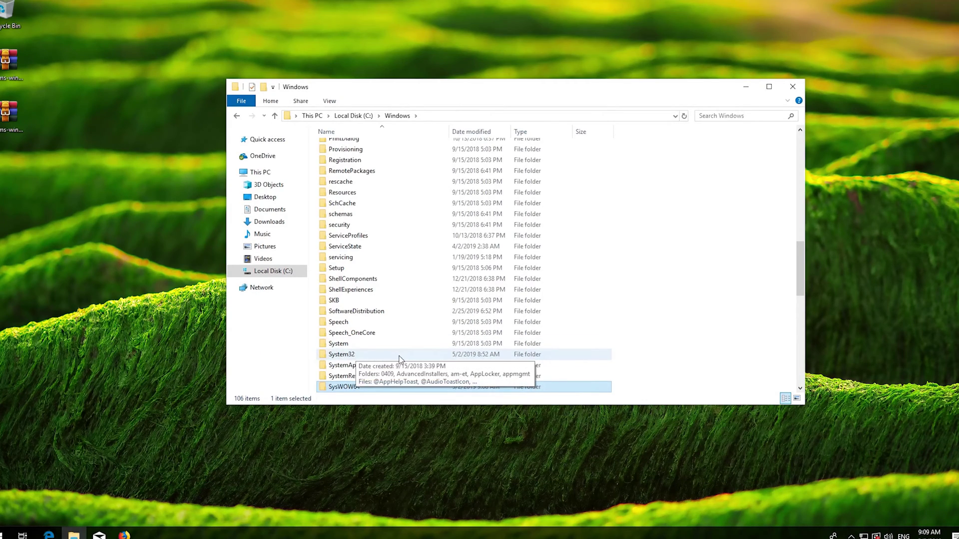
{"action": "double_click", "coordinate": [358, 355]}
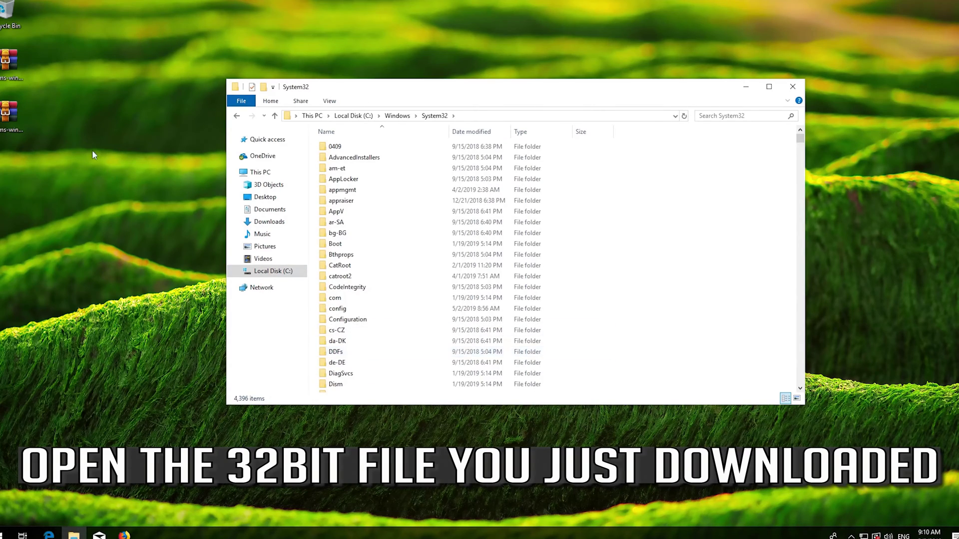
{"action": "double_click", "coordinate": [19, 115]}
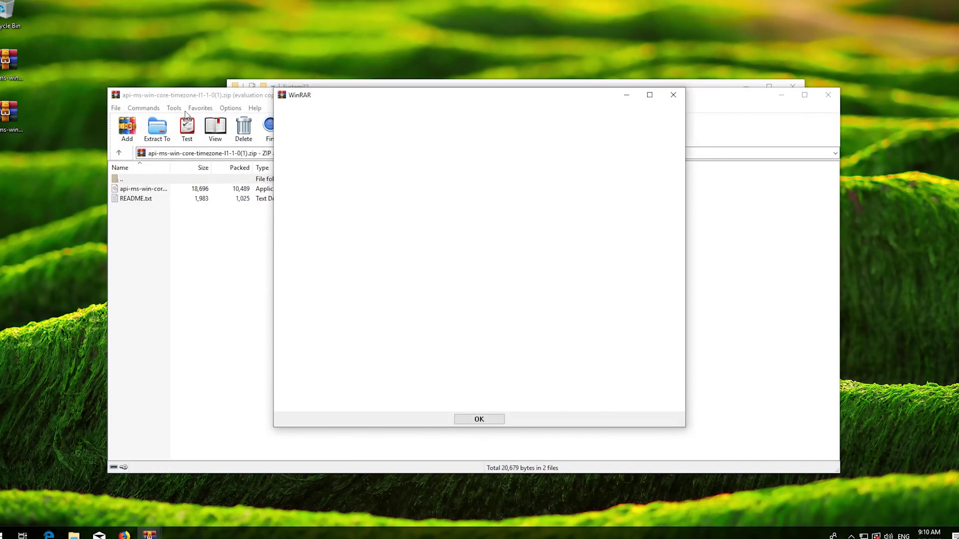
Move the 32-bit DLL from the archive into System32, granting administrator permission
{"action": "left_click", "coordinate": [667, 95]}
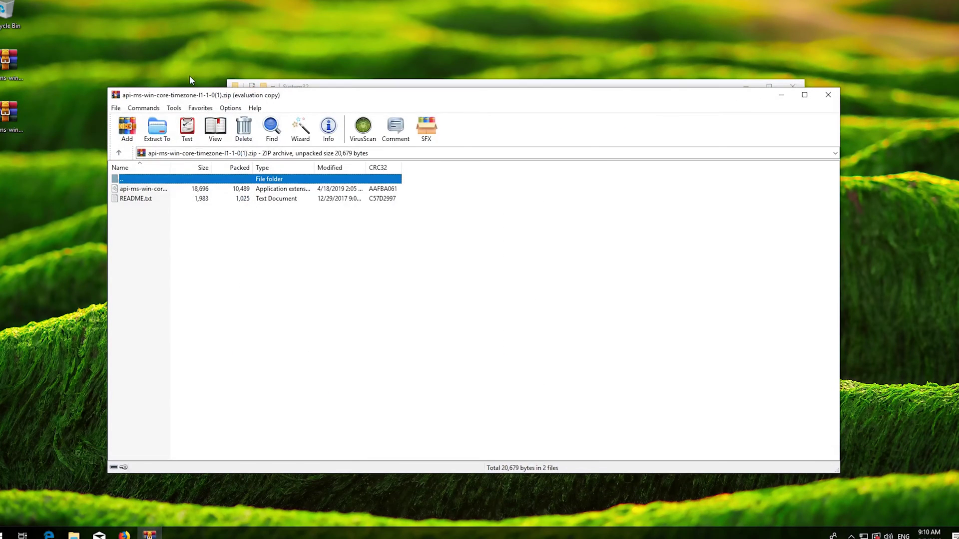
{"action": "left_click_drag", "start_coordinate": [190, 96], "coordinate": [755, 100]}
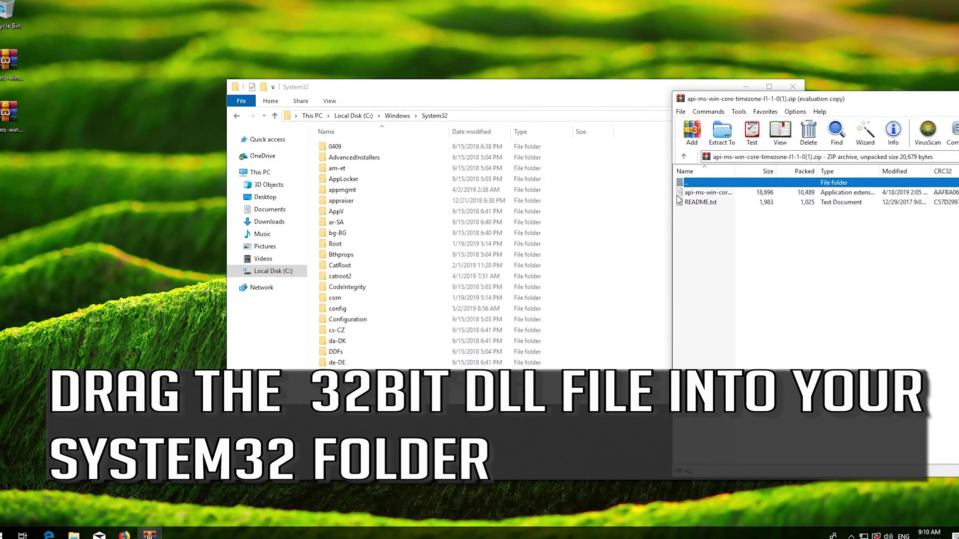
{"action": "left_click_drag", "start_coordinate": [695, 195], "coordinate": [634, 246]}
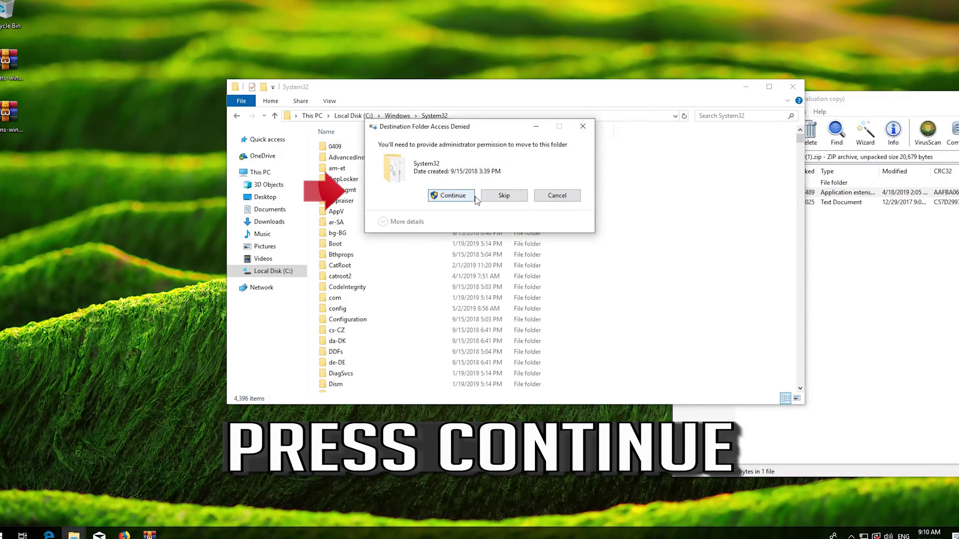
{"action": "left_click", "coordinate": [451, 195]}
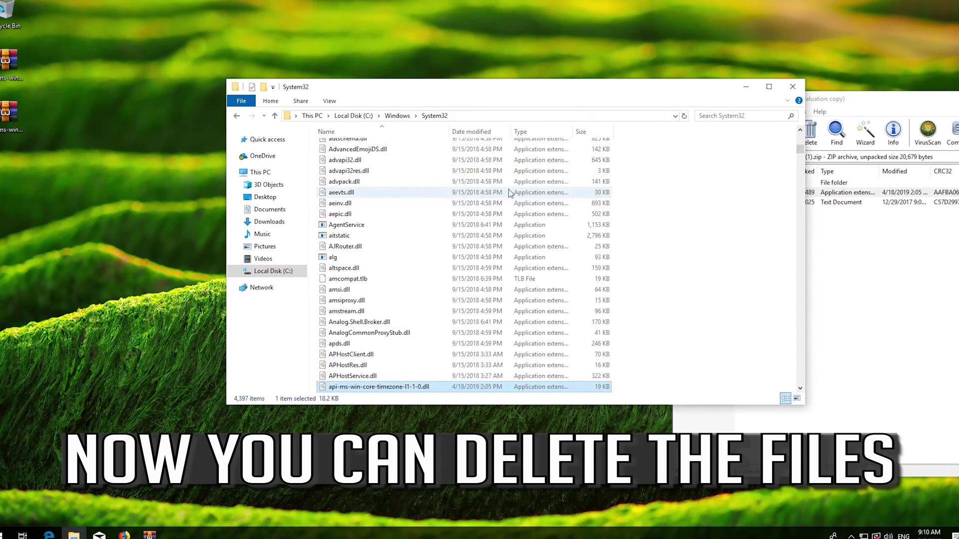
Close the System32 File Explorer window and the WinRAR archive window
{"action": "left_click", "coordinate": [791, 87]}
{"action": "left_click_drag", "start_coordinate": [861, 105], "coordinate": [295, 86]}
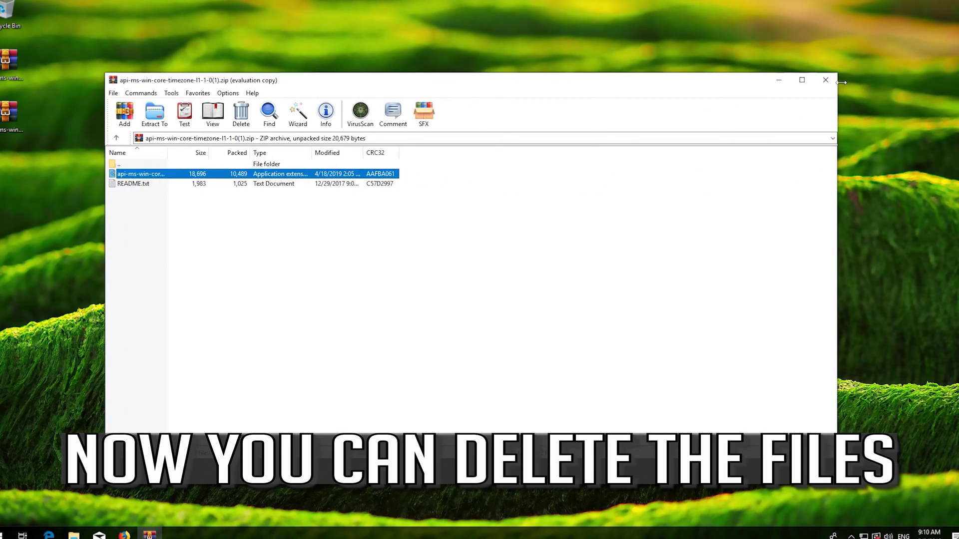
{"action": "left_click", "coordinate": [824, 80]}
Delete both zip archives from the desktop and empty the Recycle Bin
{"action": "left_click_drag", "start_coordinate": [101, 176], "coordinate": [3, 61]}
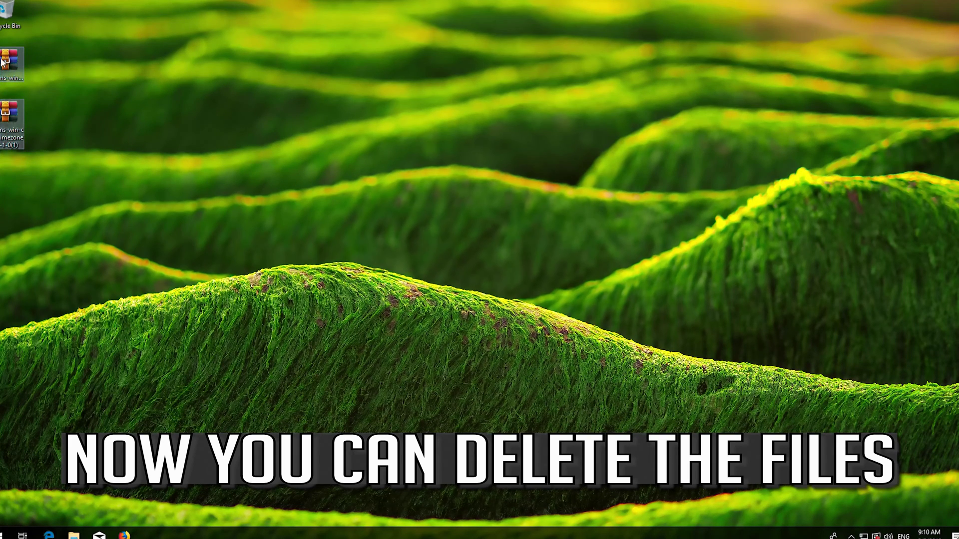
{"action": "key", "text": "Delete"}
{"action": "right_click", "coordinate": [6, 16]}
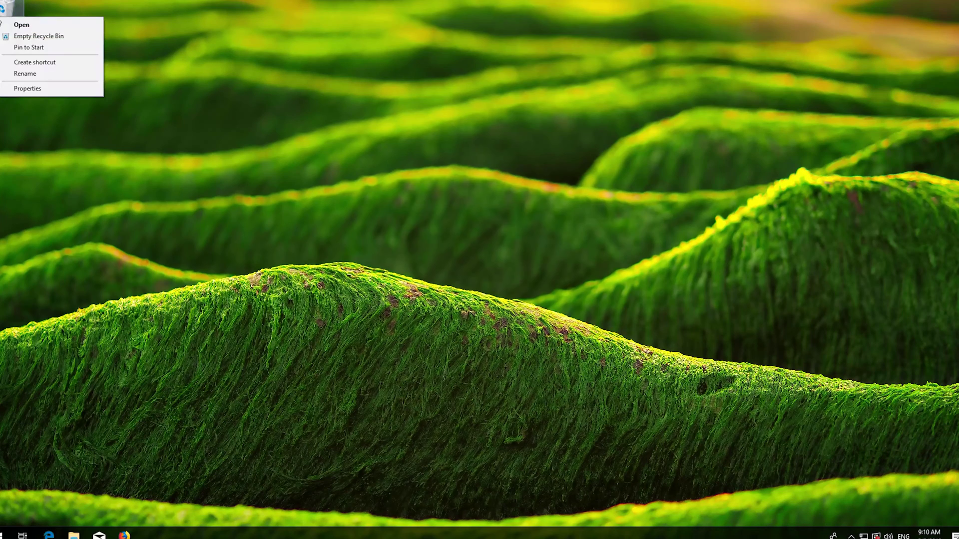
{"action": "left_click", "coordinate": [40, 35]}
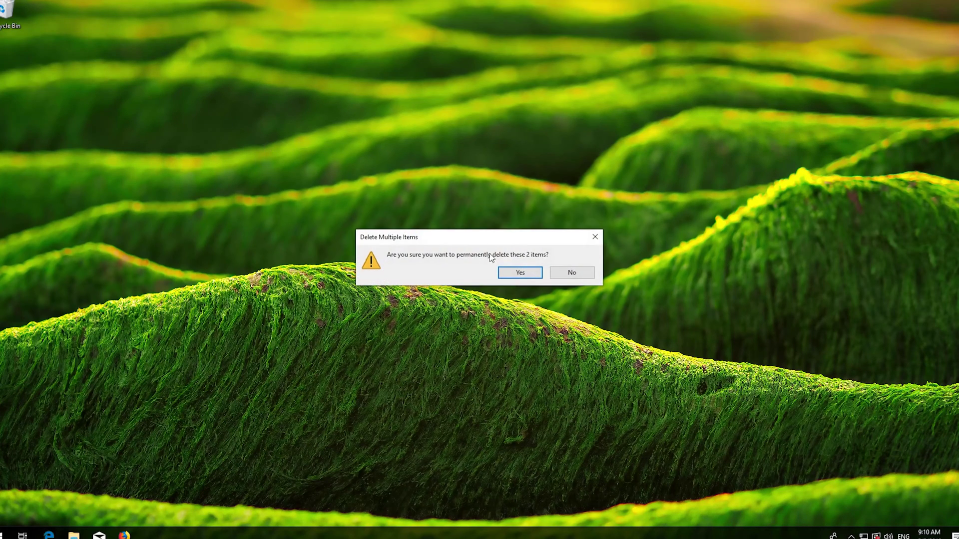
{"action": "left_click", "coordinate": [509, 272]}
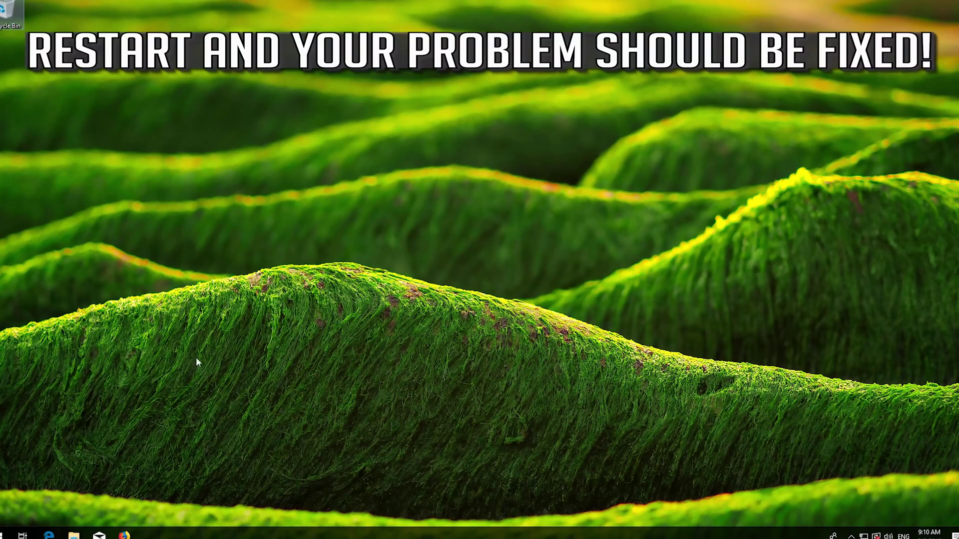